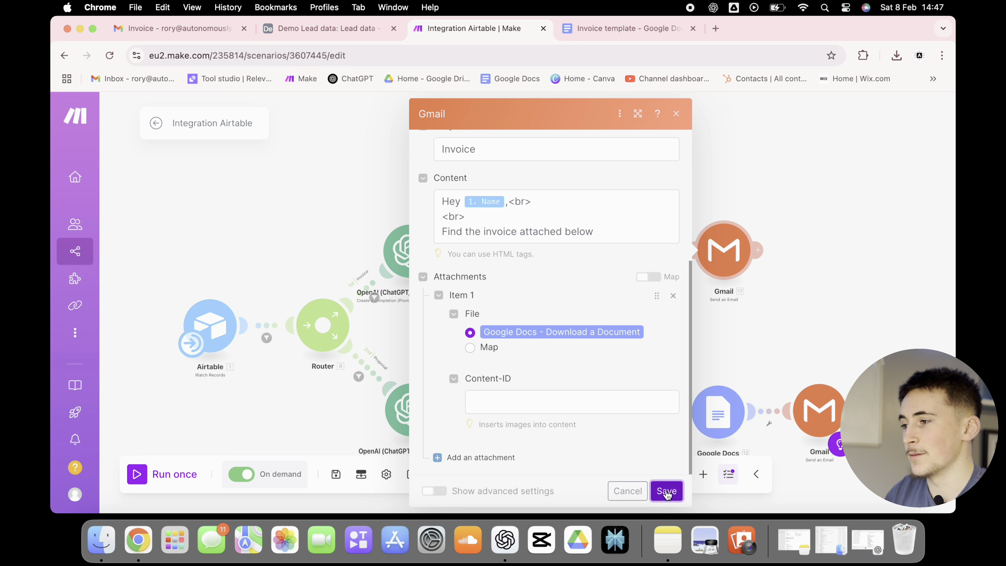
Save the Gmail module that emails the invoice with the downloaded Google Docs document attached.
{"action": "left_click", "coordinate": [667, 491]}
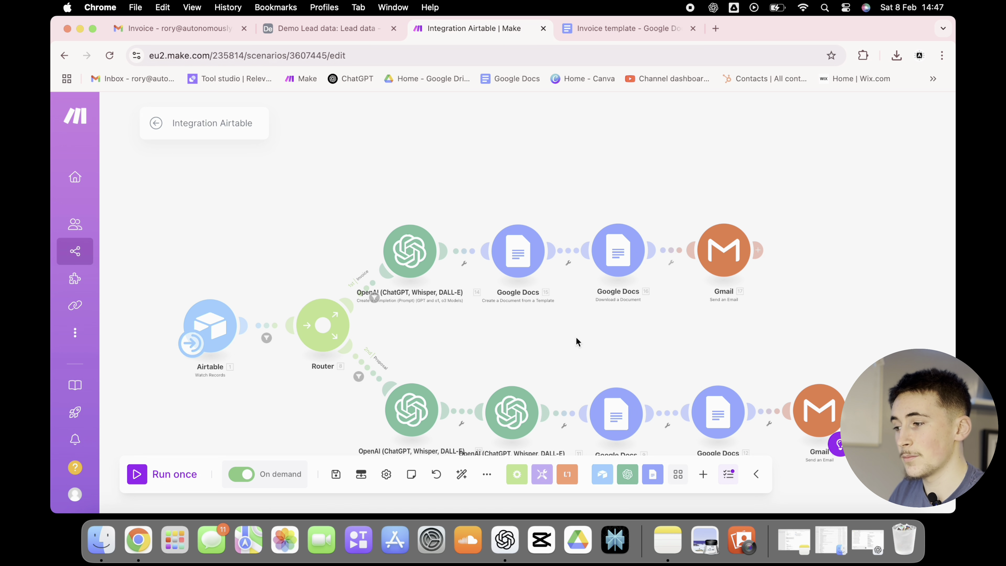
{"action": "left_click_drag", "start_coordinate": [576, 337], "coordinate": [608, 298]}
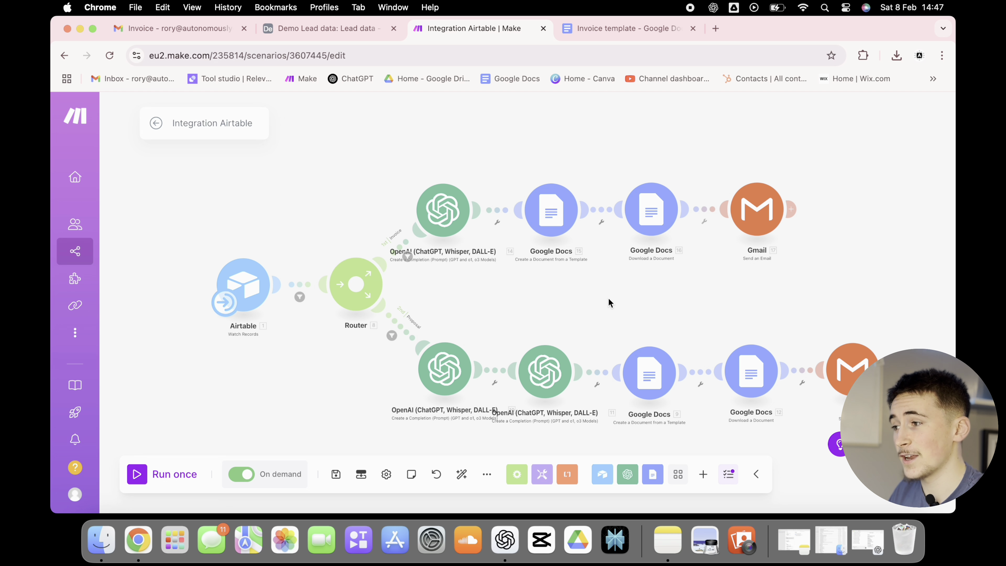
Set the first lead's Status to Proposal in the Airtable lead table, and run the Make scenario once.
{"action": "left_click", "coordinate": [321, 28]}
{"action": "left_click", "coordinate": [701, 206]}
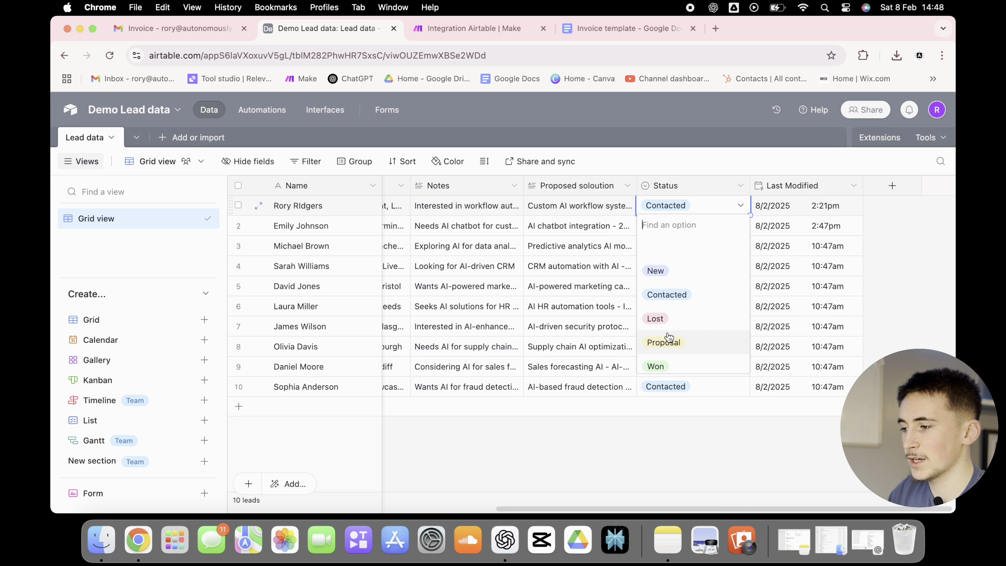
{"action": "left_click", "coordinate": [667, 342]}
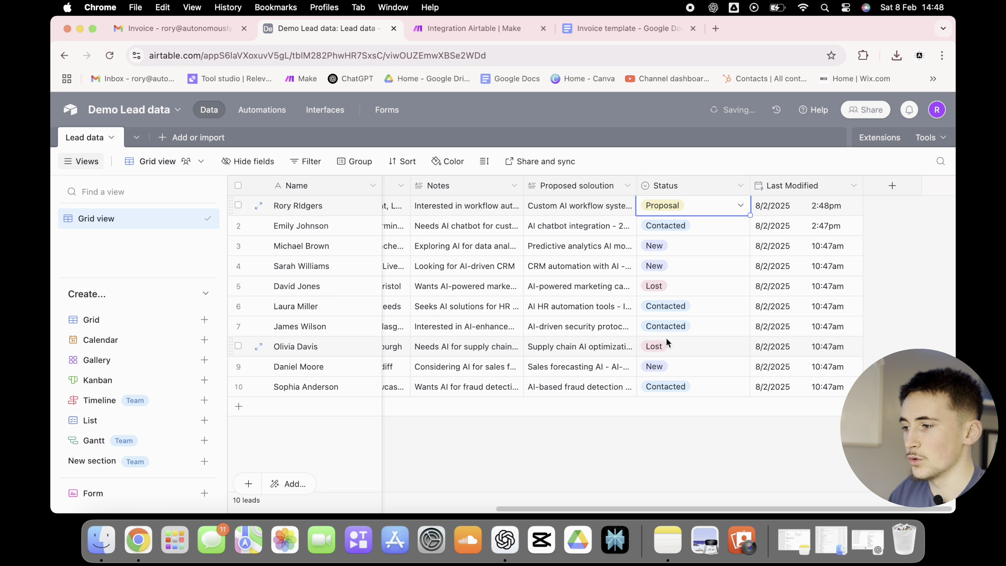
{"action": "left_click", "coordinate": [488, 23]}
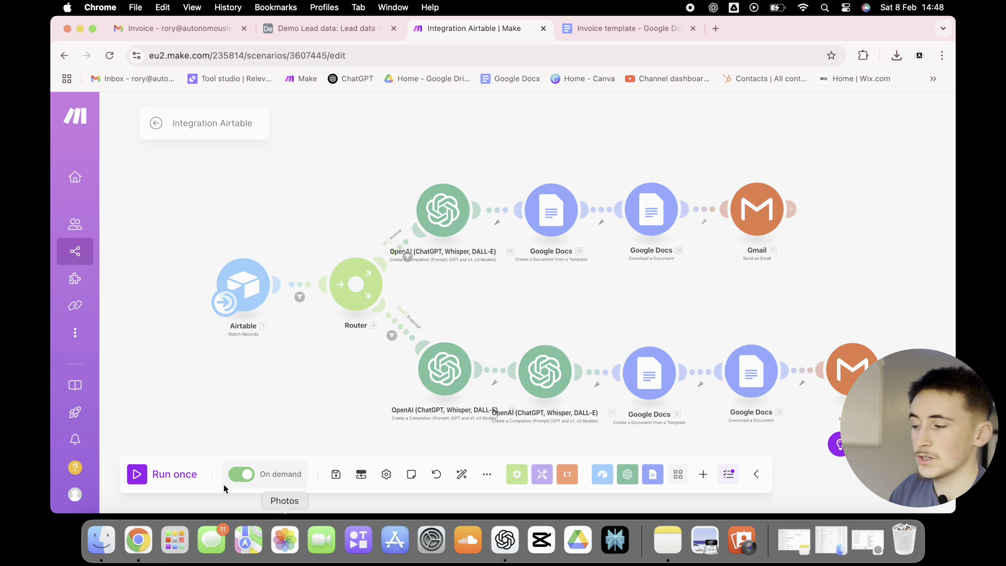
{"action": "left_click", "coordinate": [170, 473]}
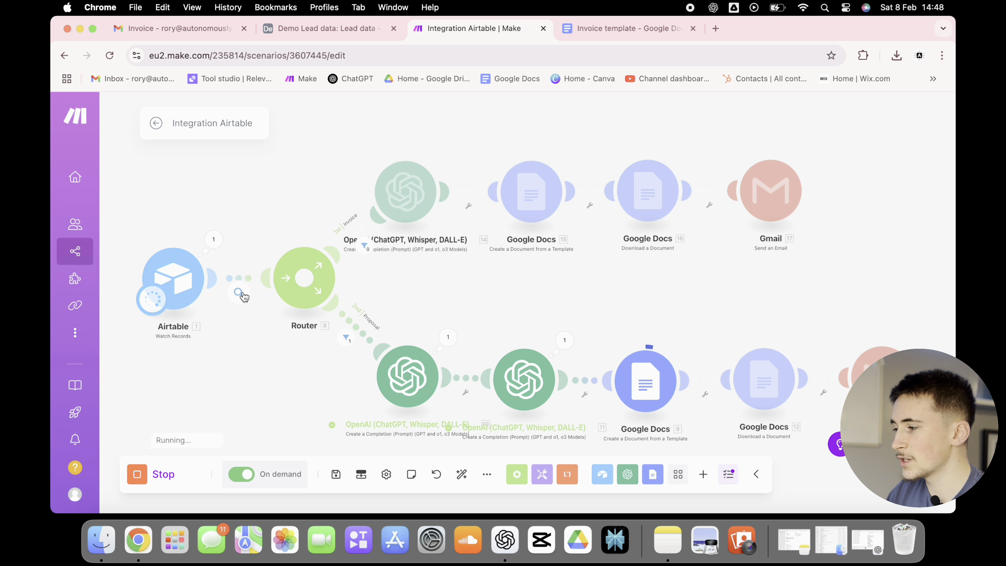
Inspect how the filter before the router and the Proposal route filter evaluated the lead's status.
{"action": "left_click", "coordinate": [239, 293]}
{"action": "mouse_move", "coordinate": [313, 335]}
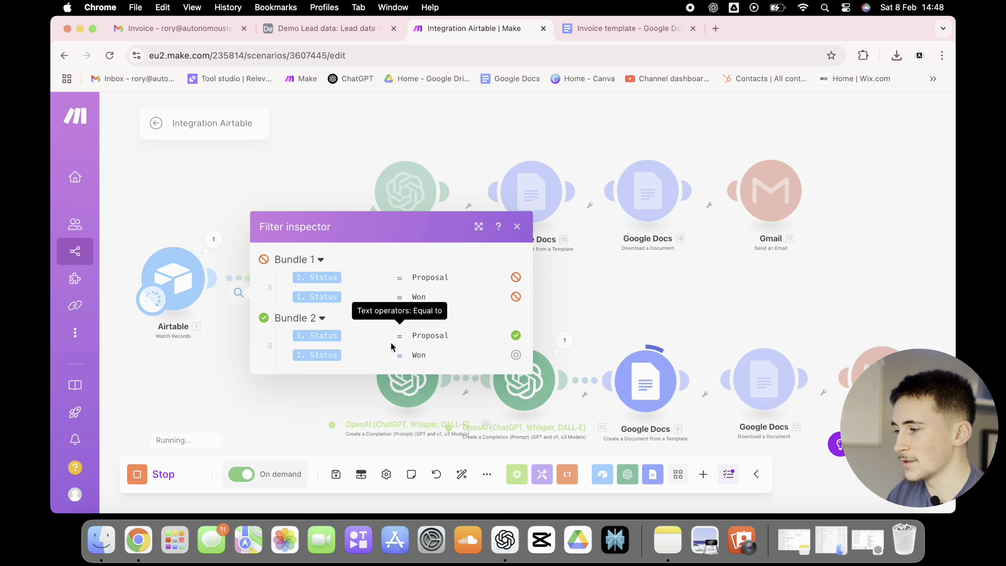
{"action": "left_click", "coordinate": [216, 284]}
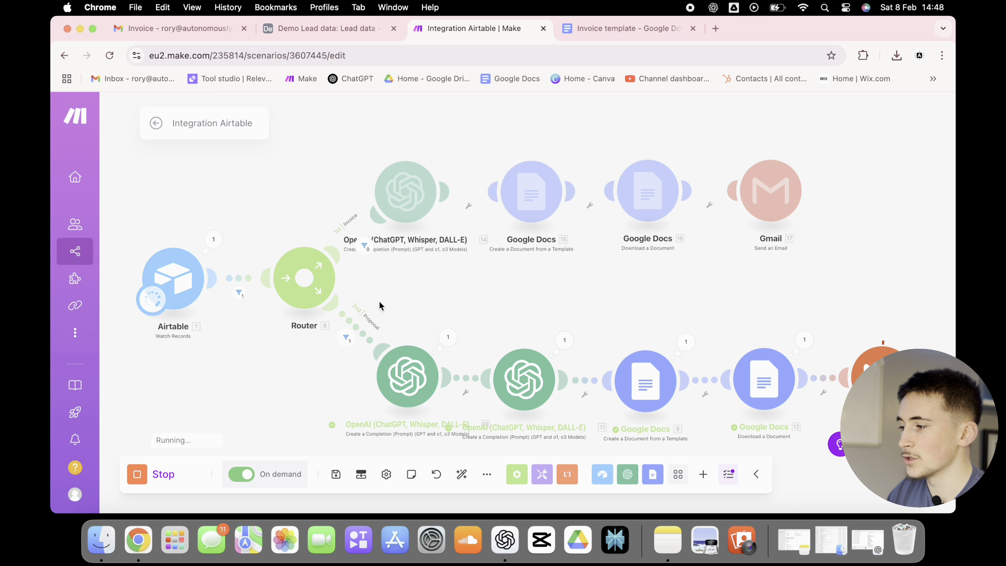
{"action": "left_click", "coordinate": [360, 344]}
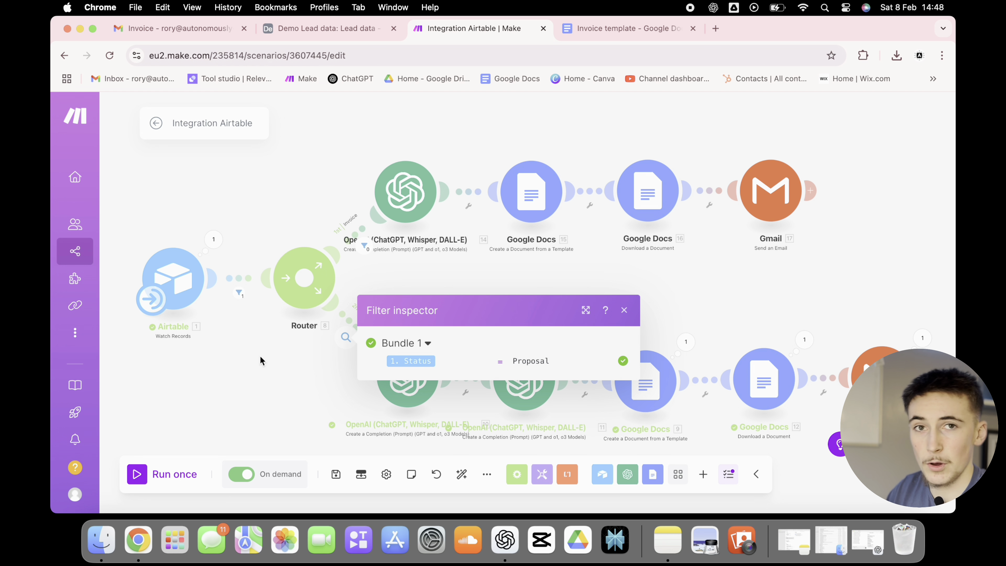
{"action": "left_click", "coordinate": [252, 371]}
{"action": "scroll", "coordinate": [531, 259], "scroll_direction": "down", "scroll_amount": 3}
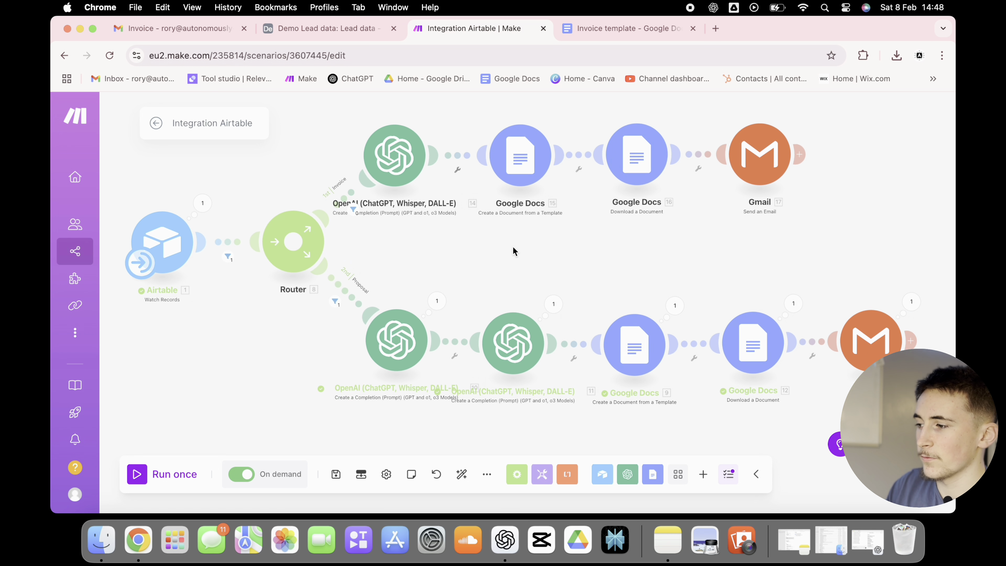
Review the run output of the two OpenAI modules on the Proposal route.
{"action": "left_click", "coordinate": [432, 286]}
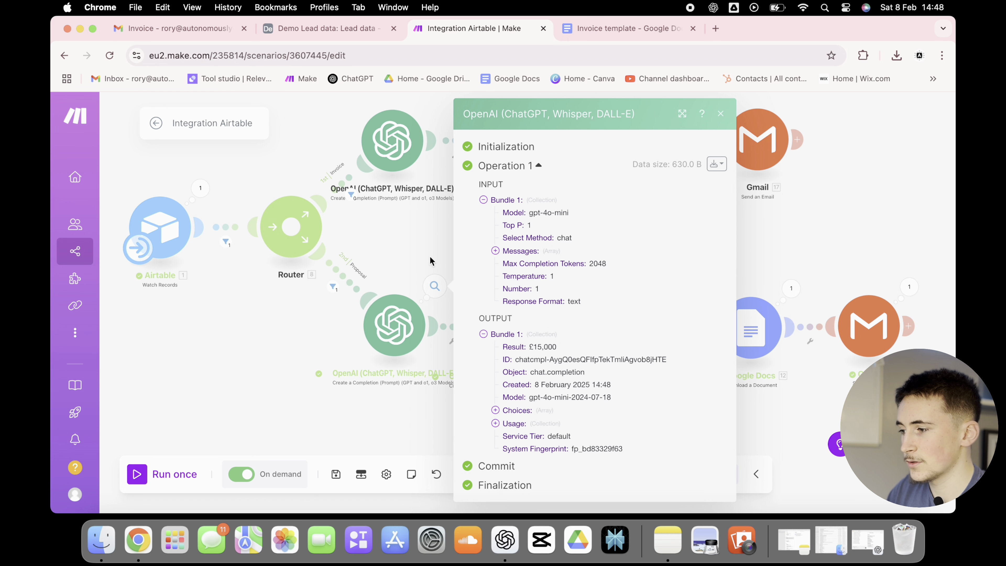
{"action": "left_click", "coordinate": [551, 291]}
{"action": "left_click", "coordinate": [835, 115]}
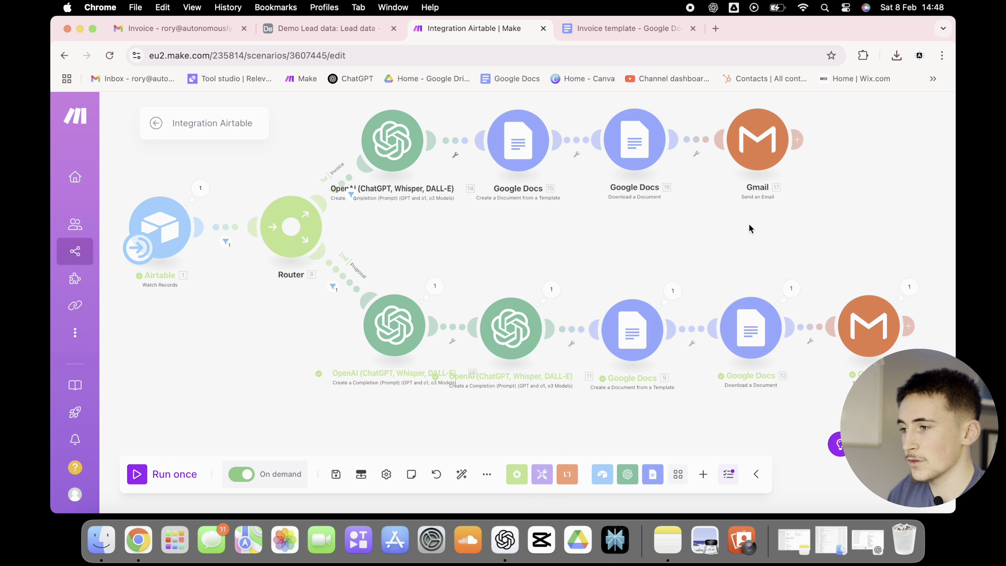
Review the input and output of the Create a Document from a Template module on the Proposal route.
{"action": "left_click", "coordinate": [672, 290]}
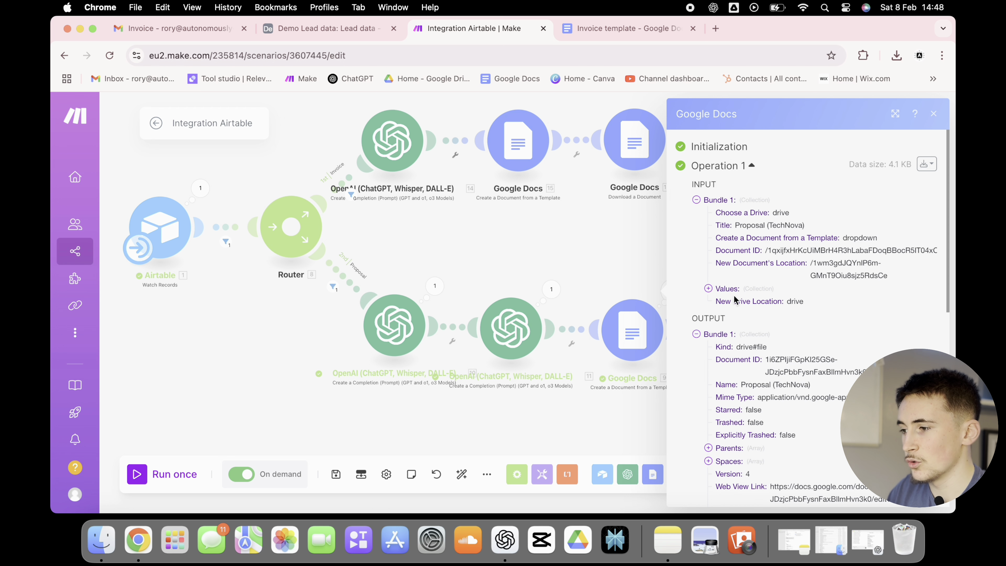
{"action": "scroll", "coordinate": [734, 299], "scroll_direction": "down", "scroll_amount": 2}
{"action": "scroll", "coordinate": [733, 299], "scroll_direction": "down", "scroll_amount": 3}
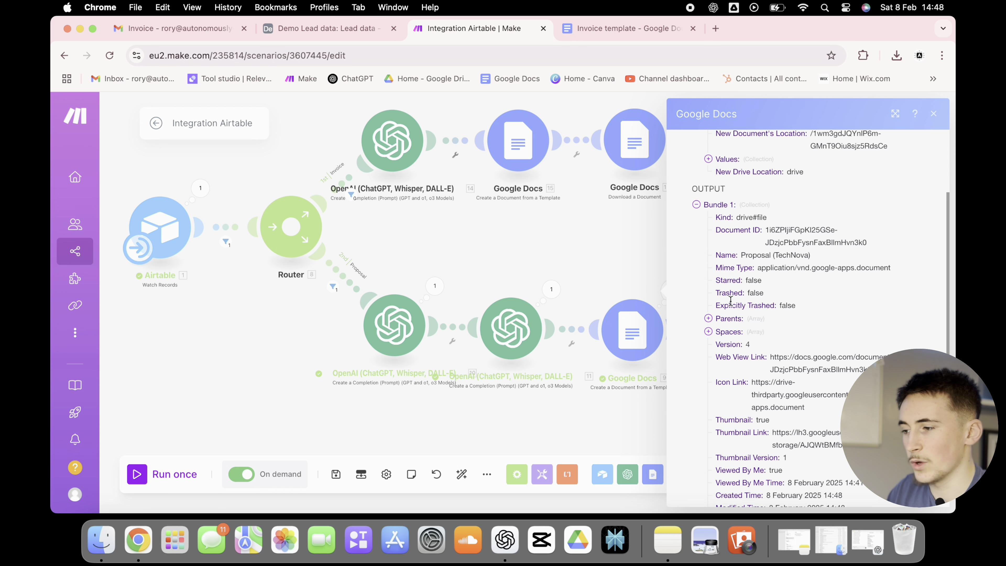
{"action": "left_click", "coordinate": [644, 260]}
{"action": "left_click_drag", "start_coordinate": [649, 259], "coordinate": [528, 252]}
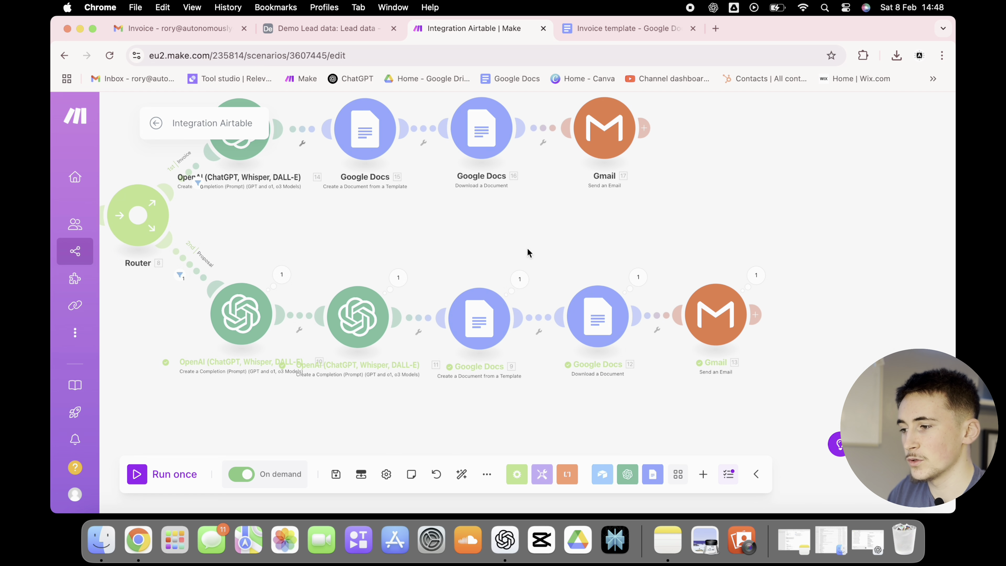
Check the run results of the Download a Document and Gmail modules on the Proposal route.
{"action": "left_click", "coordinate": [633, 277]}
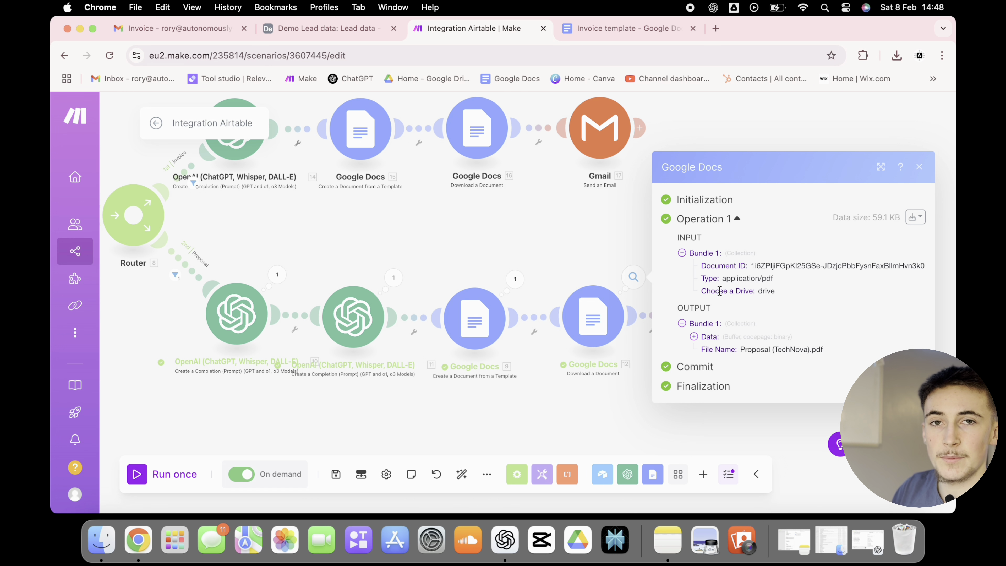
{"action": "left_click", "coordinate": [629, 238]}
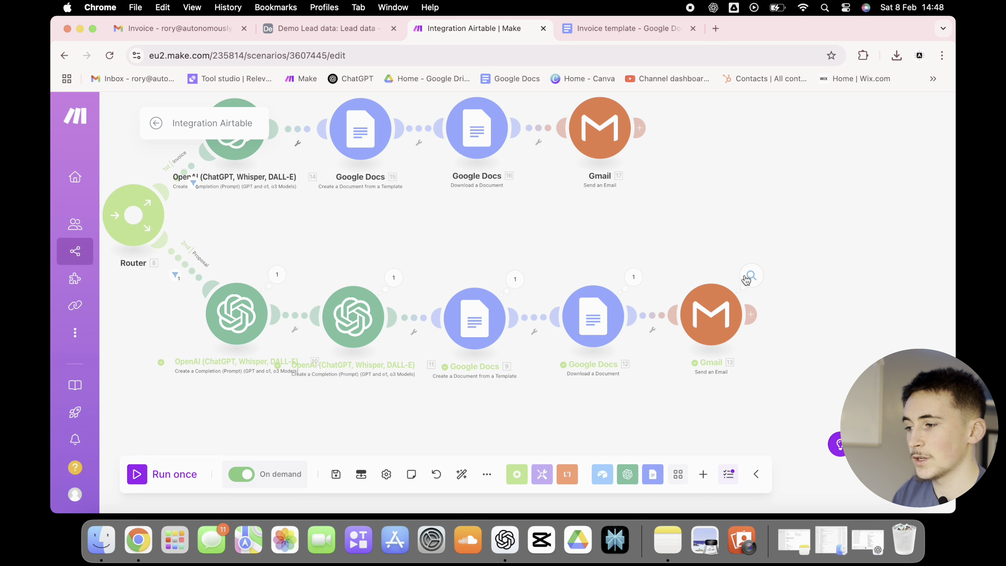
{"action": "left_click", "coordinate": [745, 278]}
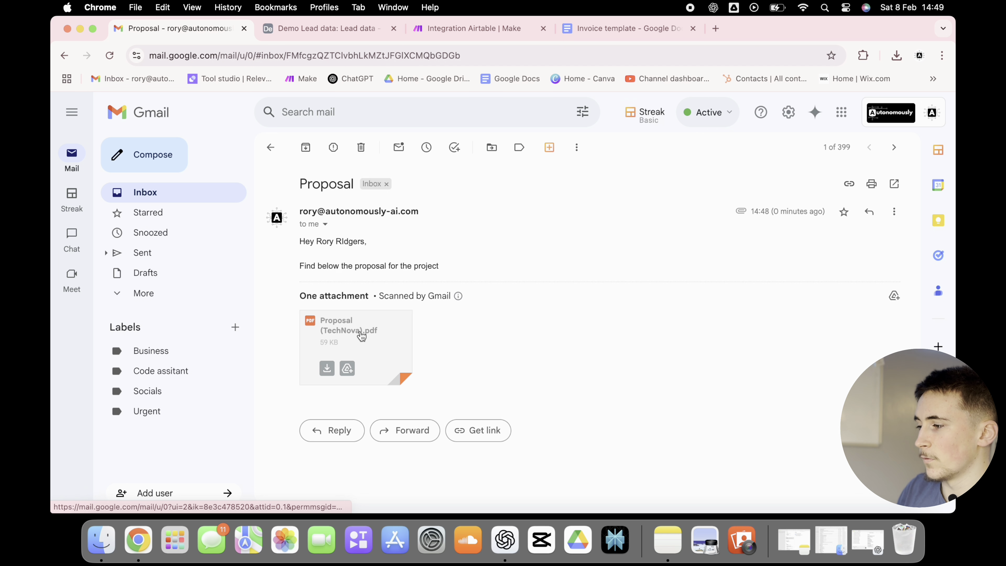
Open the Proposal (TechNova).pdf attachment of the received Gmail message and check its header details and date.
{"action": "left_click", "coordinate": [359, 331]}
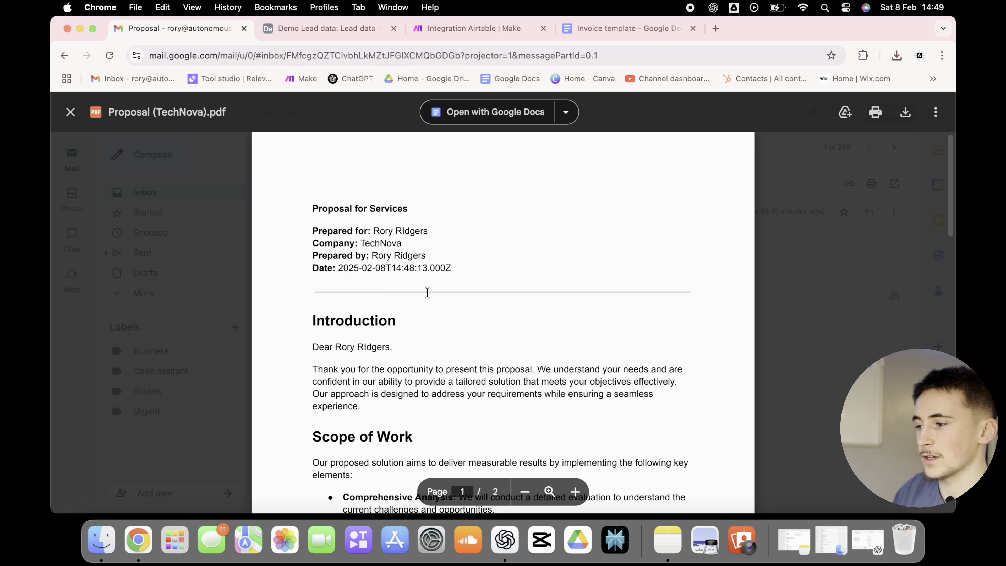
{"action": "scroll", "coordinate": [403, 218], "scroll_direction": "down", "scroll_amount": 1}
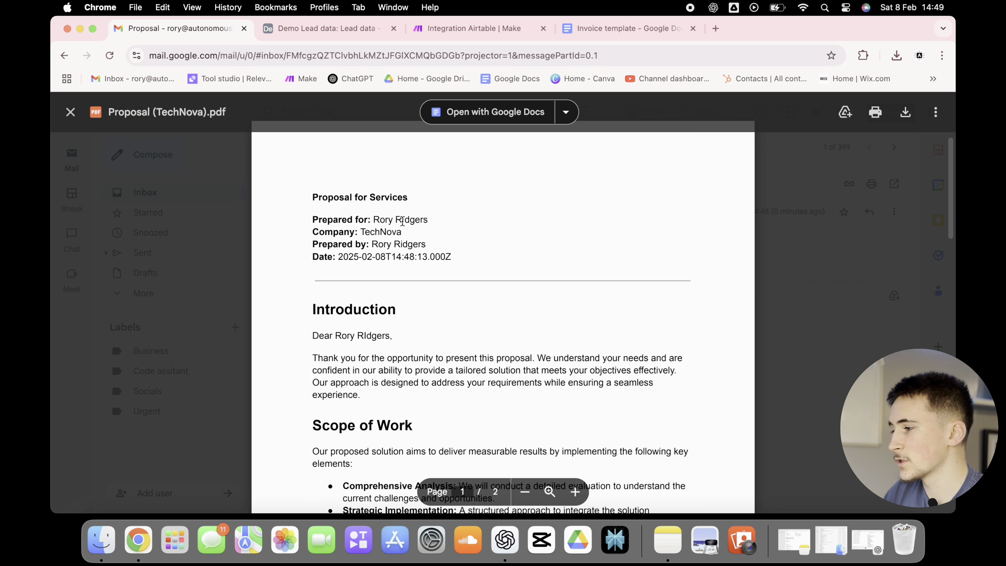
{"action": "scroll", "coordinate": [402, 221], "scroll_direction": "down", "scroll_amount": 1}
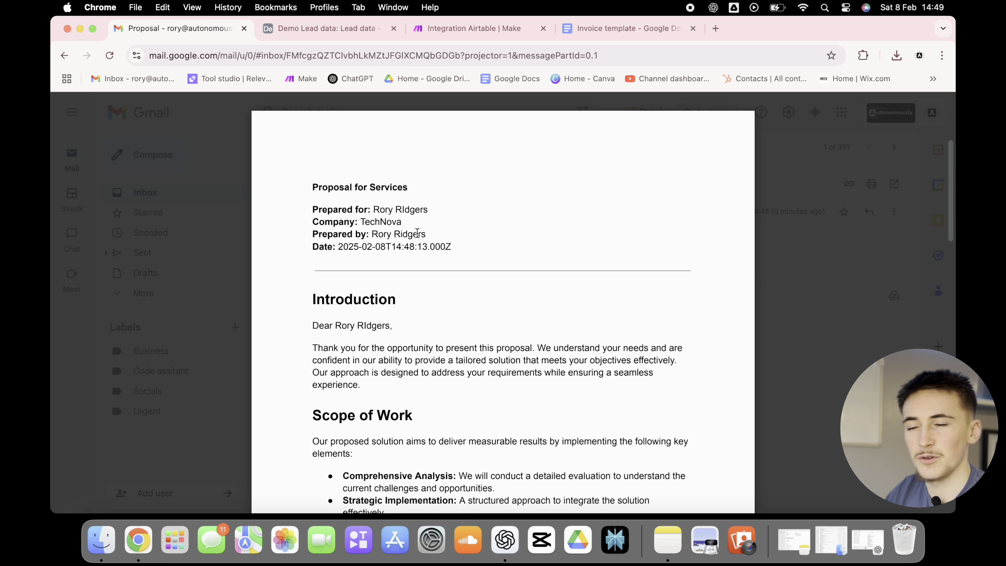
{"action": "scroll", "coordinate": [386, 237], "scroll_direction": "down", "scroll_amount": 3}
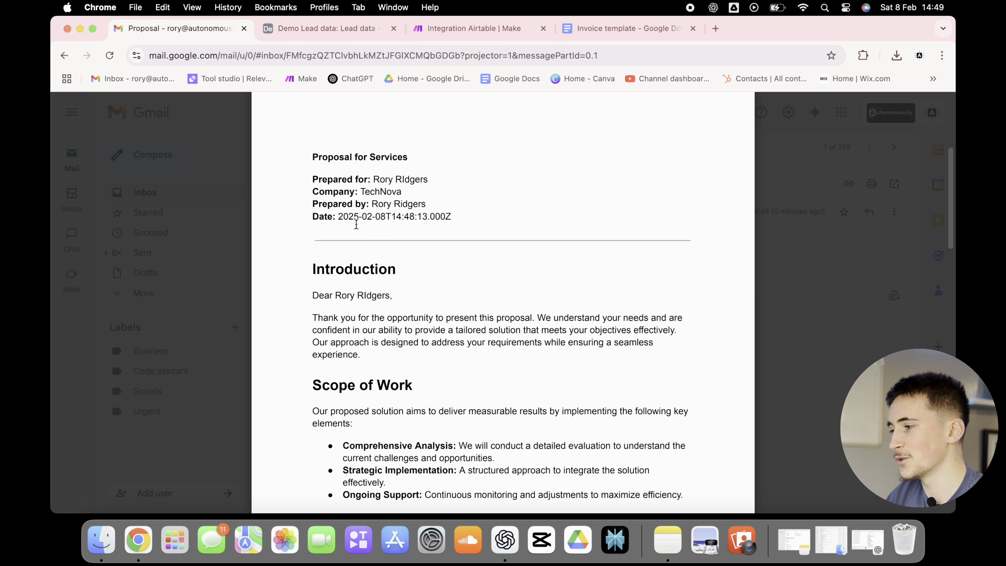
{"action": "double_click", "coordinate": [357, 216]}
{"action": "left_click", "coordinate": [482, 216]}
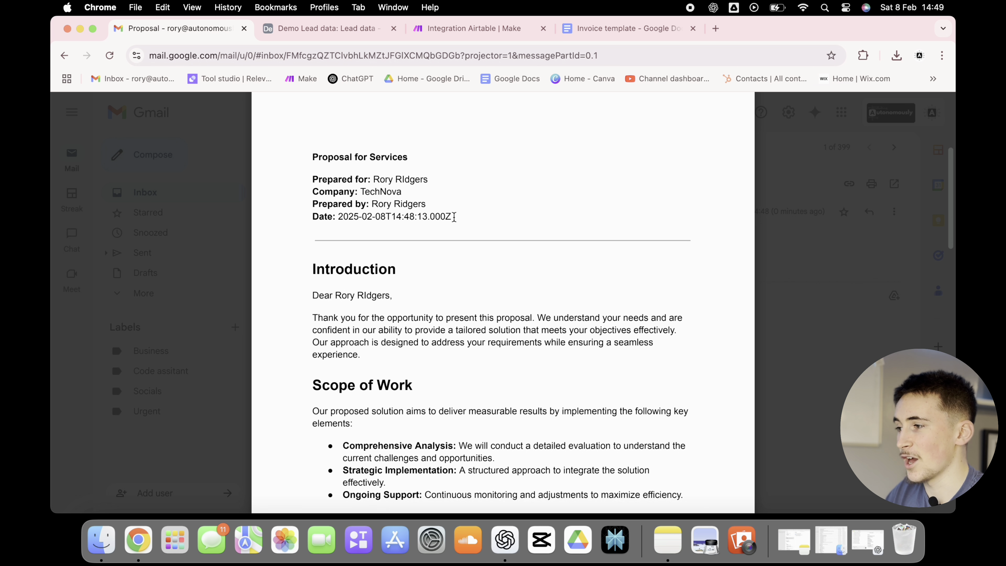
Compare the proposal PDF with the Airtable lead and read its scope, proposed solution, pricing and time frame sections.
{"action": "left_click", "coordinate": [328, 29]}
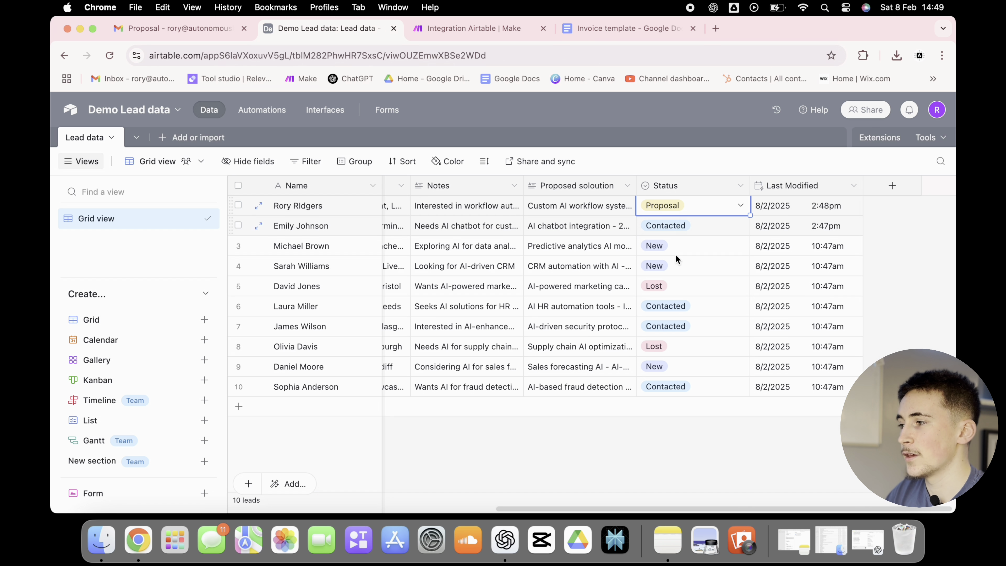
{"action": "left_click", "coordinate": [174, 28]}
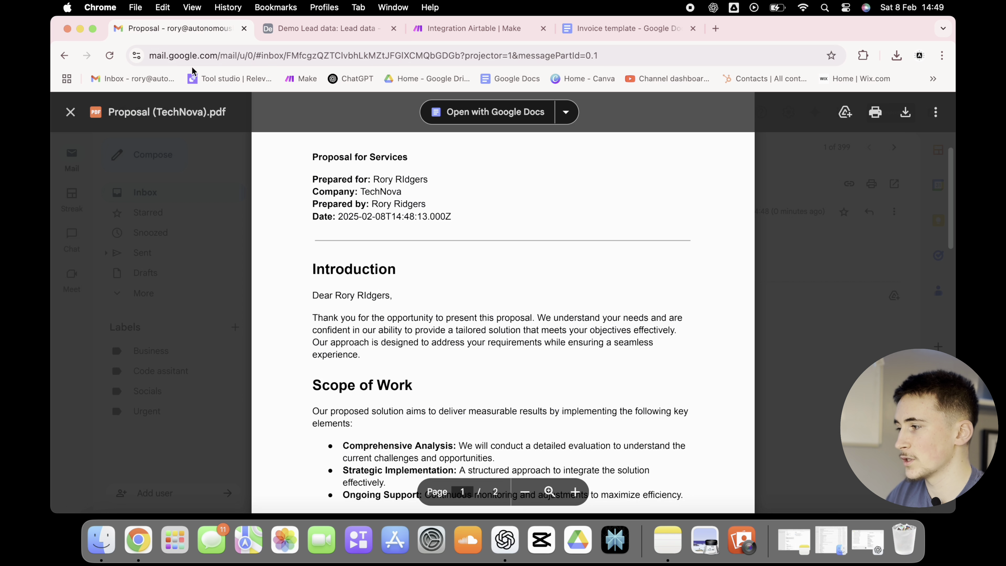
{"action": "scroll", "coordinate": [355, 301], "scroll_direction": "down", "scroll_amount": 3}
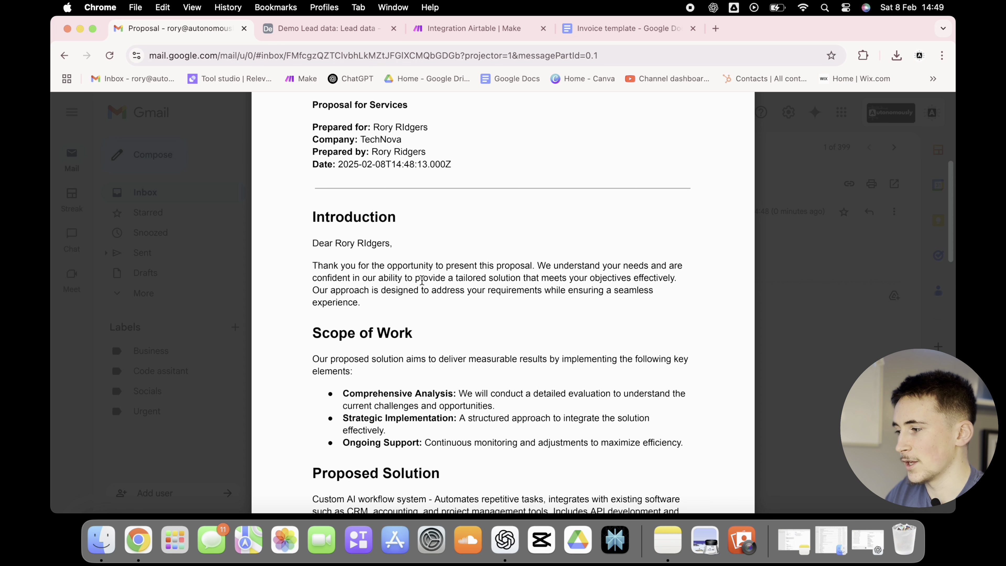
{"action": "scroll", "coordinate": [358, 309], "scroll_direction": "down", "scroll_amount": 5}
{"action": "scroll", "coordinate": [356, 316], "scroll_direction": "down", "scroll_amount": 4}
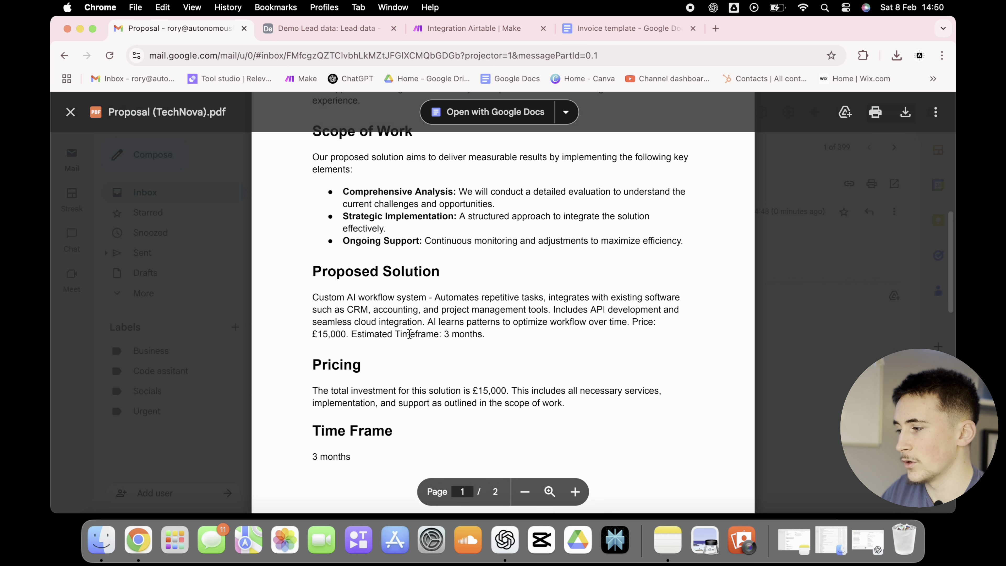
{"action": "scroll", "coordinate": [475, 332], "scroll_direction": "down", "scroll_amount": 2}
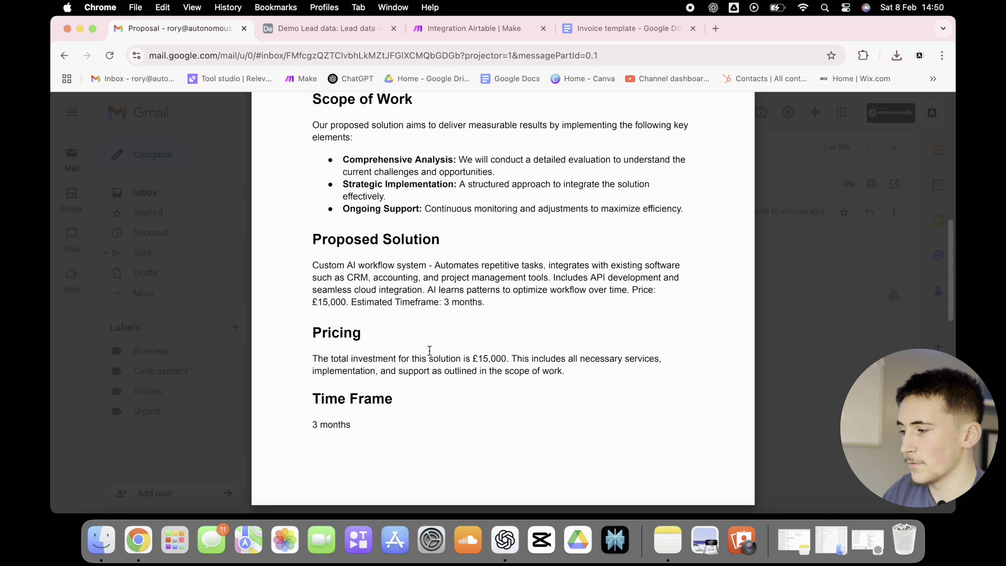
{"action": "scroll", "coordinate": [499, 343], "scroll_direction": "down", "scroll_amount": 8}
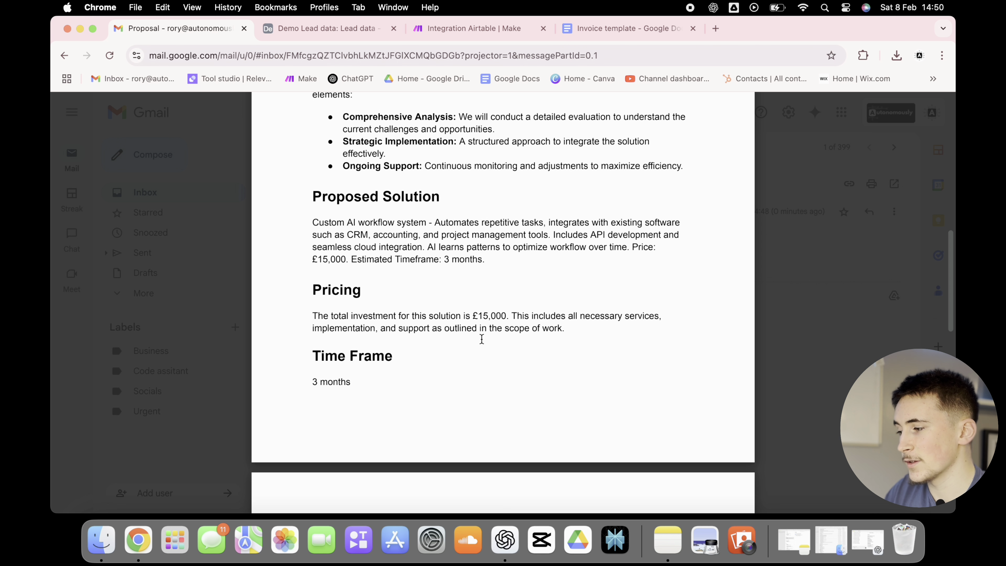
{"action": "scroll", "coordinate": [360, 345], "scroll_direction": "down", "scroll_amount": 5}
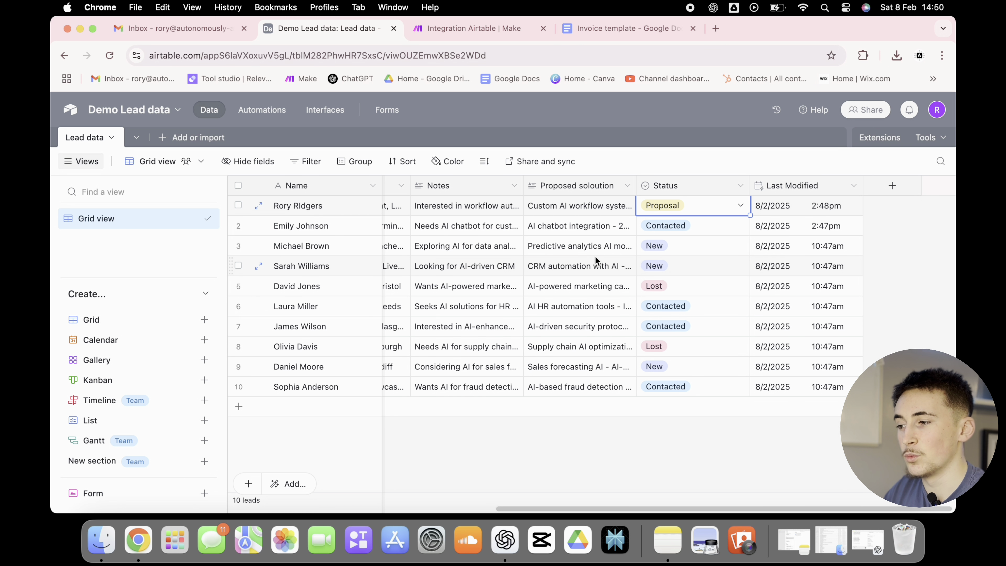
Set the first lead's Status to Won in Airtable, and run the Make scenario once again.
{"action": "left_click", "coordinate": [721, 206]}
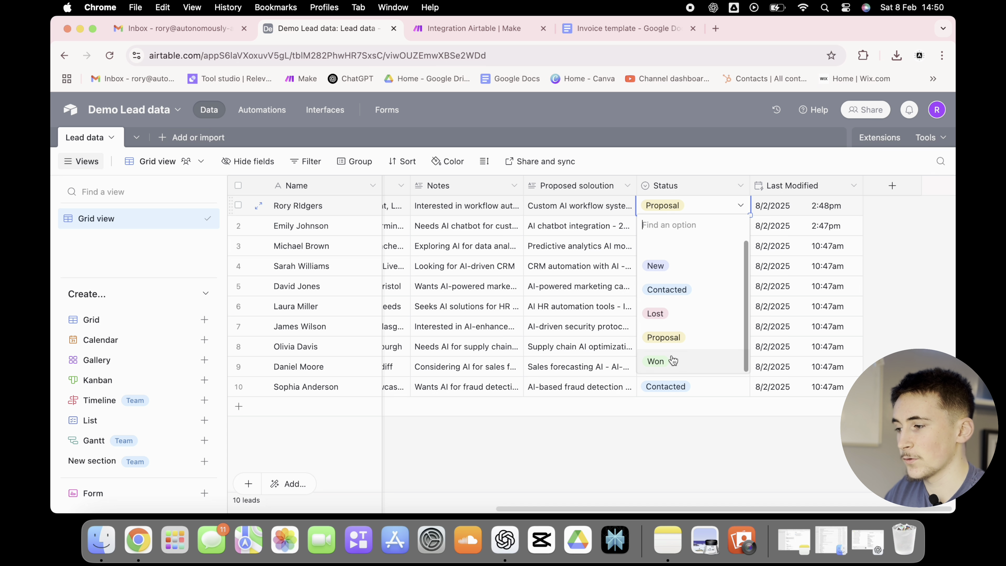
{"action": "left_click", "coordinate": [665, 363]}
{"action": "left_click", "coordinate": [502, 27]}
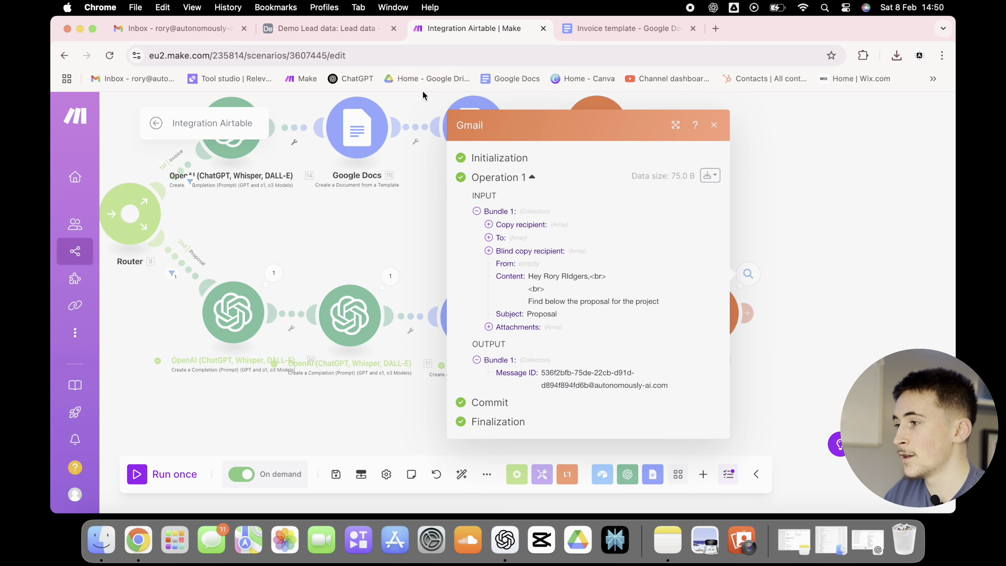
{"action": "left_click_drag", "start_coordinate": [147, 412], "coordinate": [368, 402]}
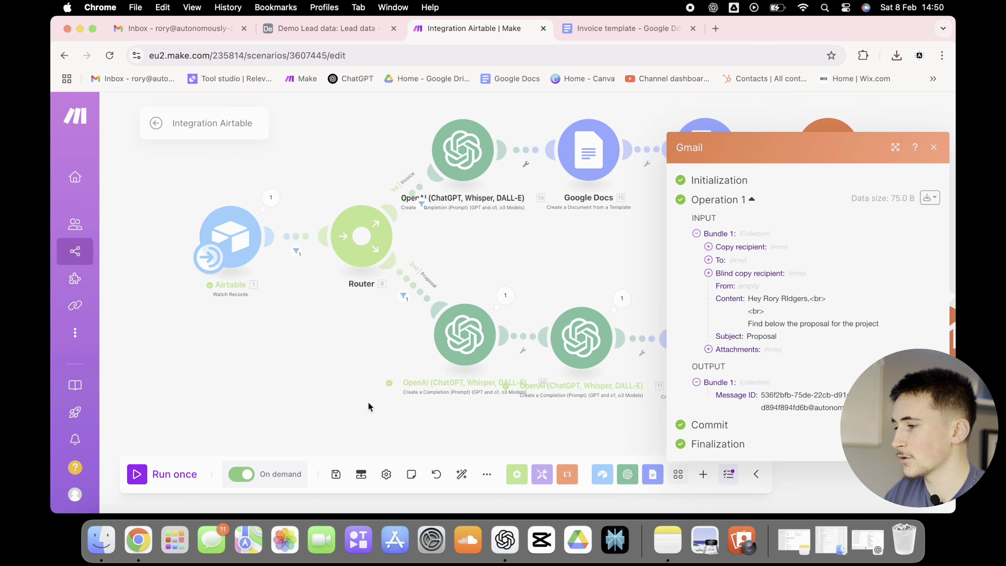
{"action": "left_click", "coordinate": [158, 475]}
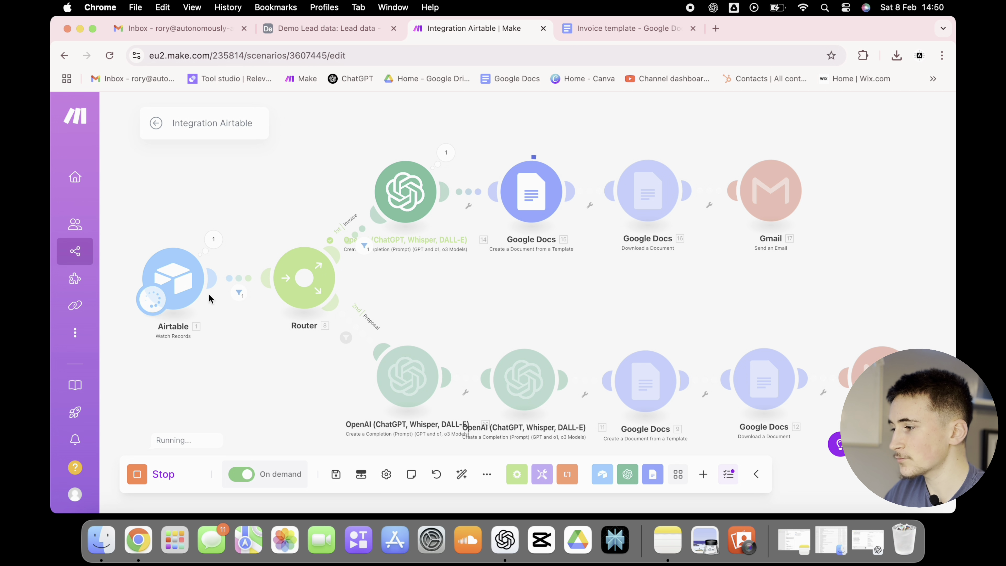
Inspect how the Invoice route filter evaluated the lead's status.
{"action": "left_click", "coordinate": [364, 245]}
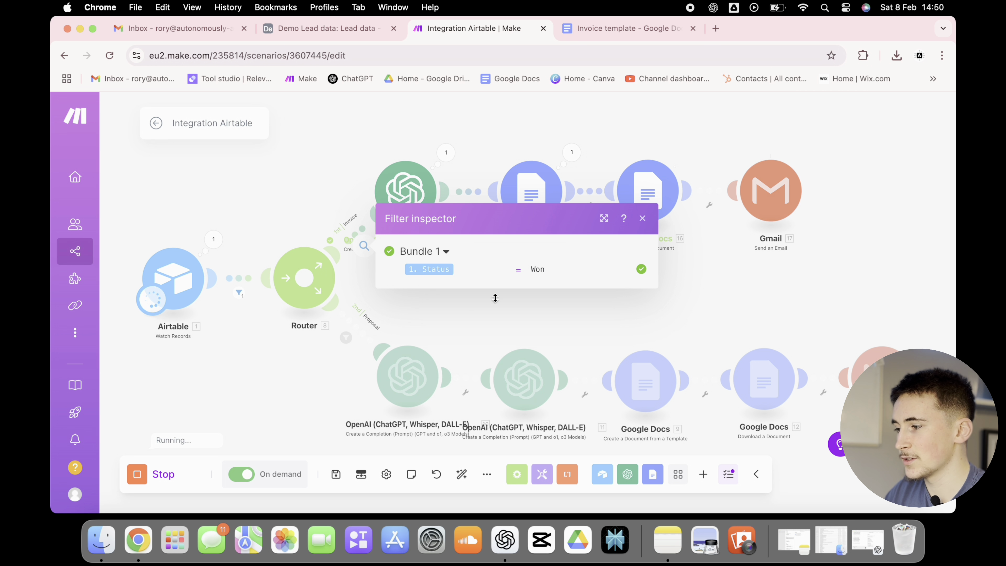
Inspect the Invoice route's OpenAI module output from the latest run and review the modules executed along that route.
{"action": "left_click", "coordinate": [445, 153]}
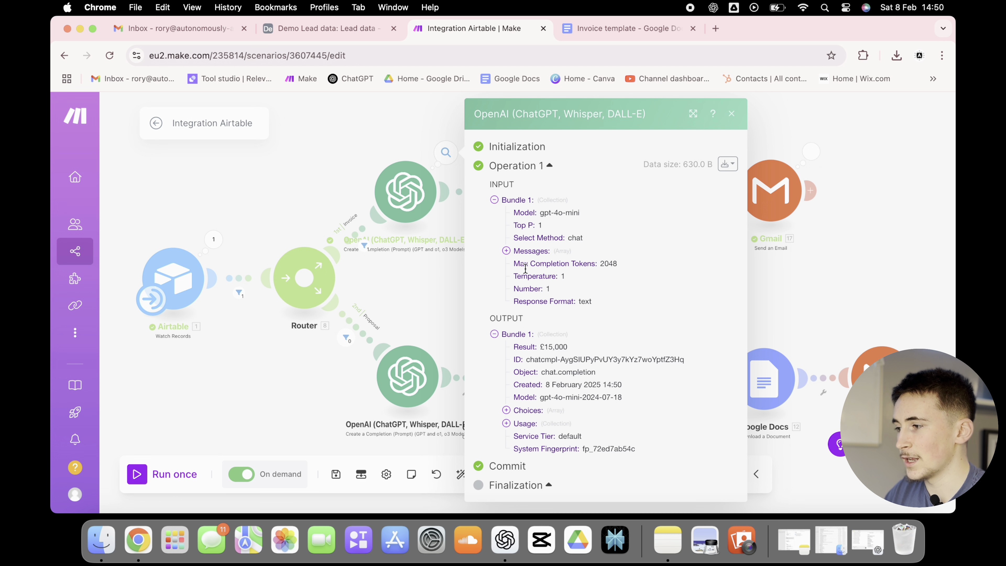
{"action": "left_click", "coordinate": [429, 294]}
{"action": "scroll", "coordinate": [565, 257], "scroll_direction": "right", "scroll_amount": 2}
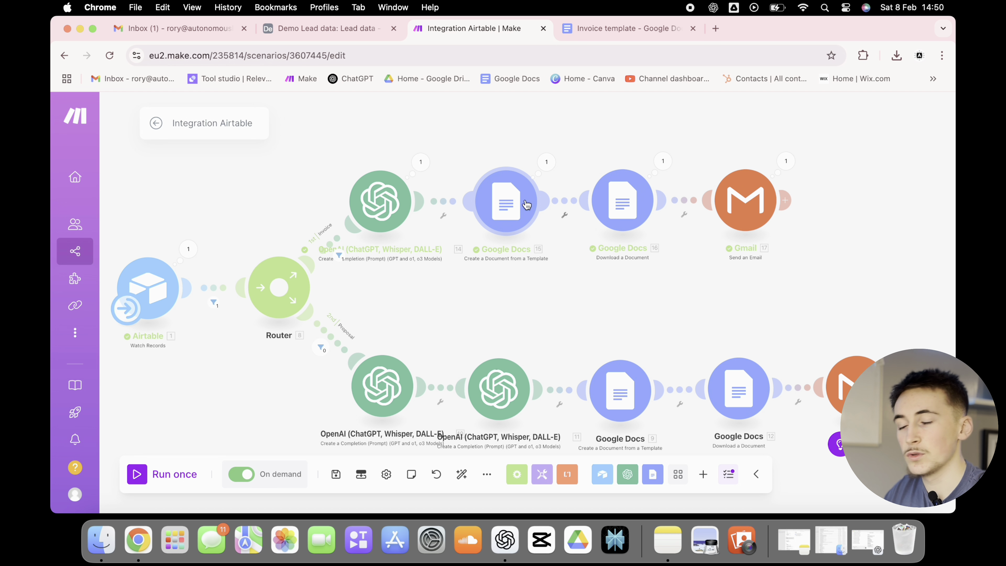
{"action": "scroll", "coordinate": [548, 292], "scroll_direction": "right", "scroll_amount": 3}
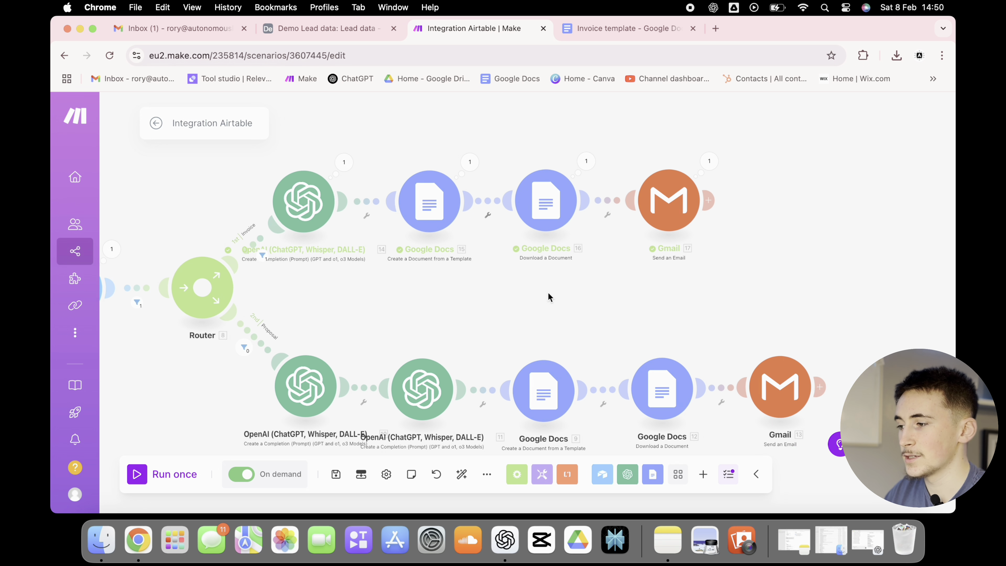
{"action": "scroll", "coordinate": [548, 292], "scroll_direction": "right", "scroll_amount": 1}
Review the emailed Invoice (TechNova).pdf in Gmail, checking its number, date, billing details and total cost, and return to the Make scenario.
{"action": "left_click", "coordinate": [178, 28]}
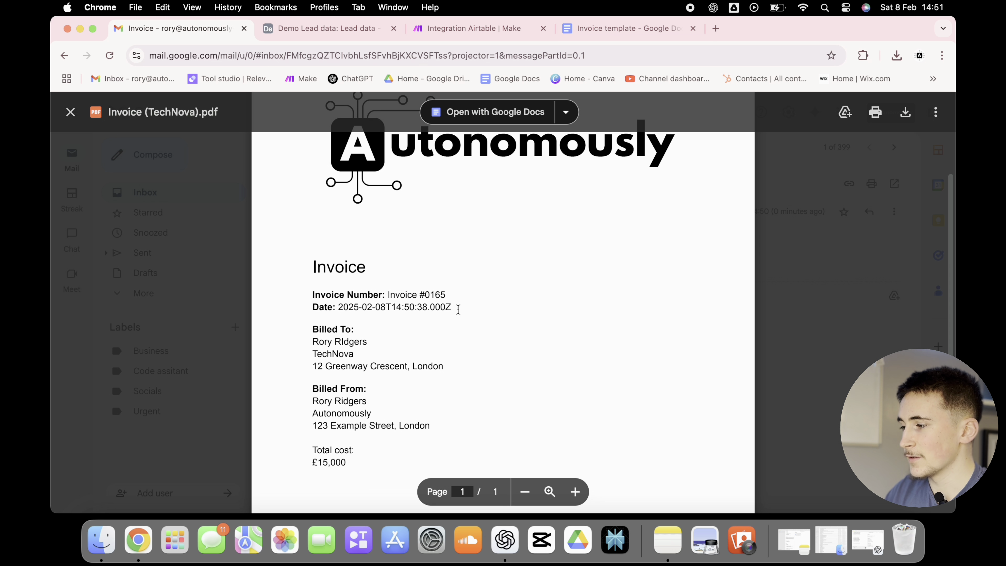
{"action": "scroll", "coordinate": [530, 312], "scroll_direction": "down", "scroll_amount": 2}
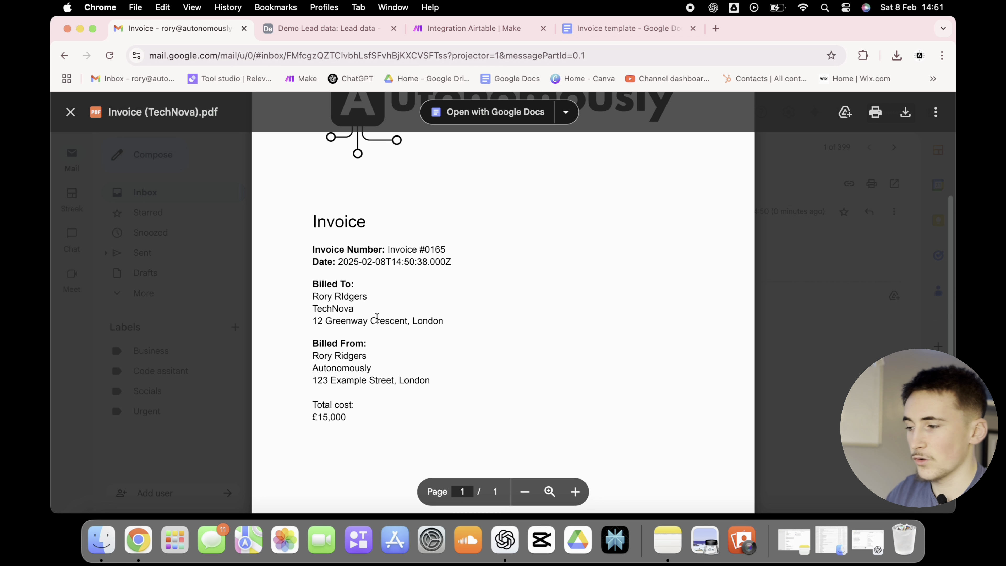
{"action": "scroll", "coordinate": [346, 337], "scroll_direction": "down", "scroll_amount": 2}
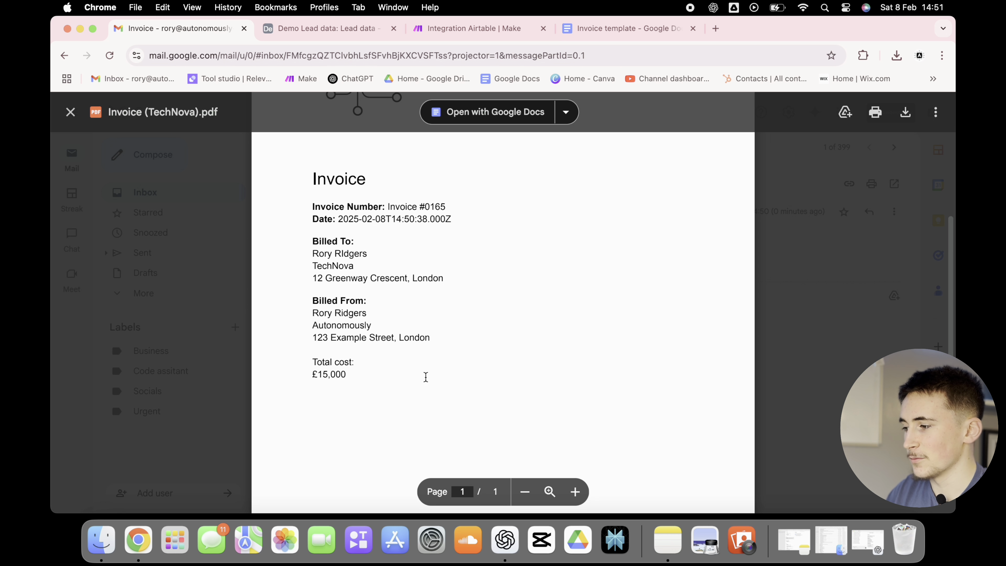
{"action": "scroll", "coordinate": [426, 377], "scroll_direction": "down", "scroll_amount": 5}
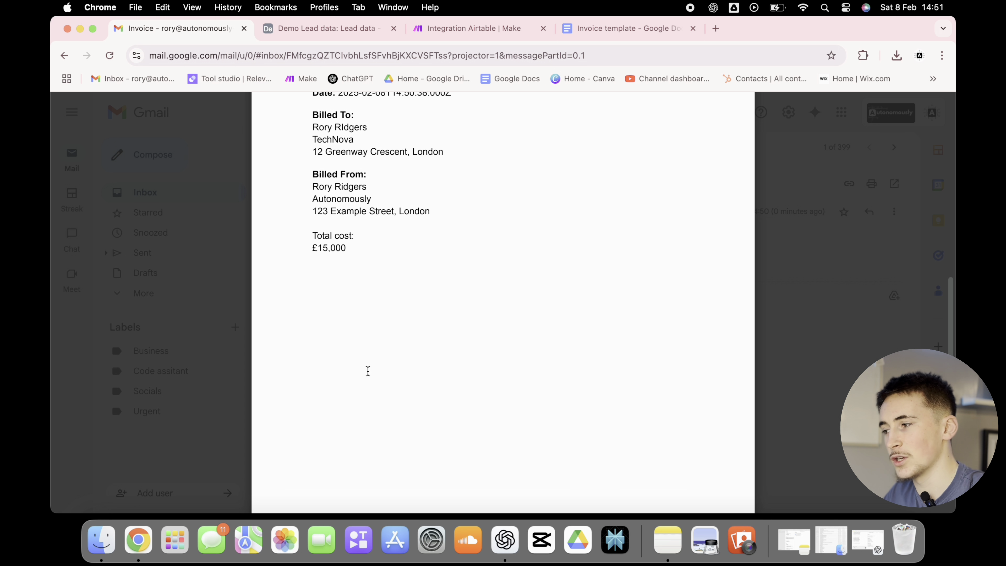
{"action": "left_click", "coordinate": [468, 28]}
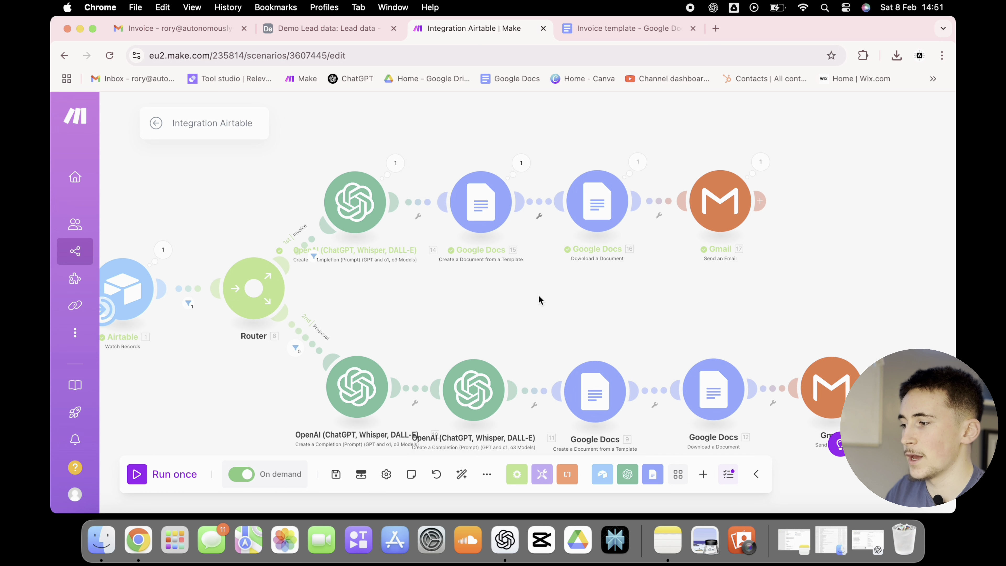